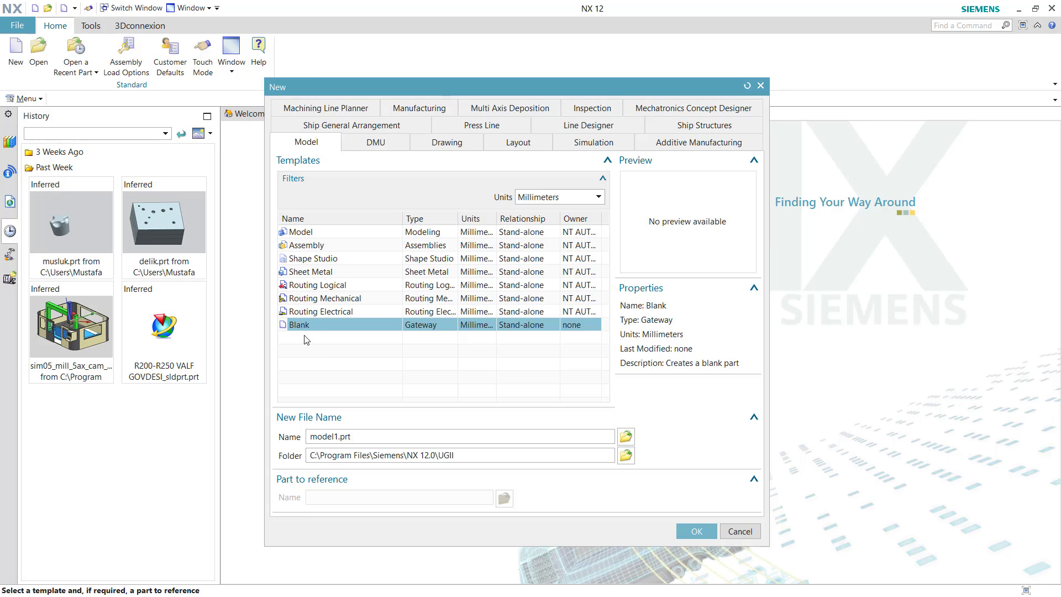
Step: Set up a new Blank-template part named 'Mustafa' with the Desktop as its folder
{"action": "left_click", "coordinate": [300, 330]}
{"action": "double_click", "coordinate": [364, 436]}
{"action": "type", "text": "Mus"}
{"action": "type", "text": "tafa"}
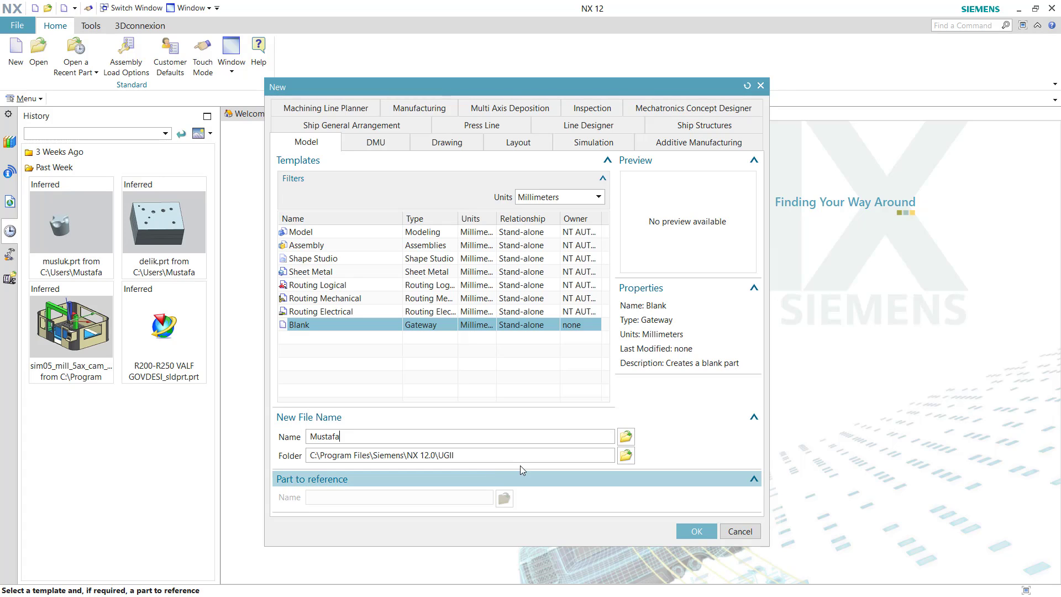
{"action": "left_click", "coordinate": [626, 454]}
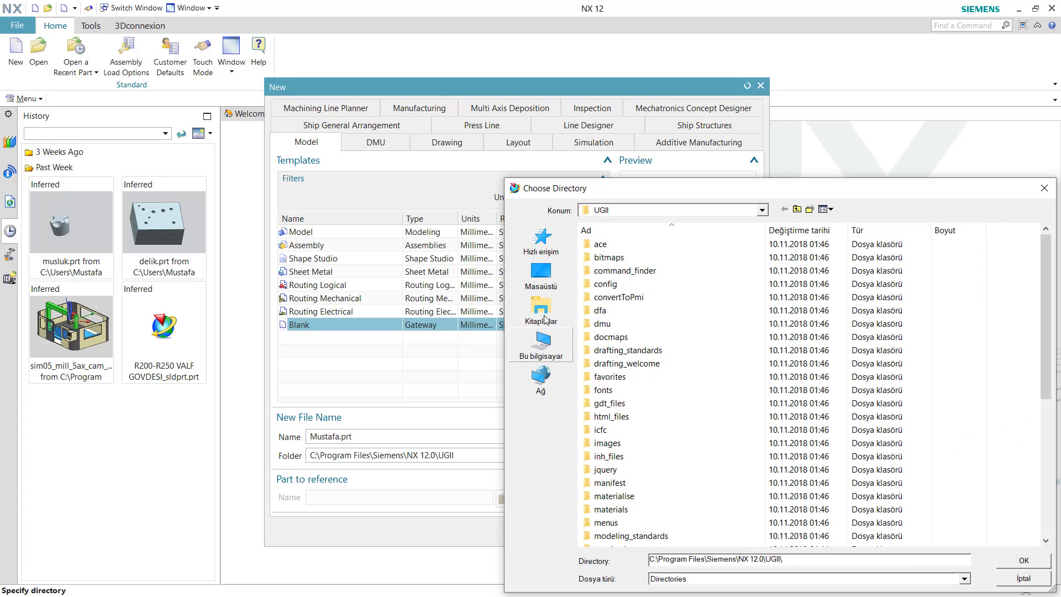
{"action": "left_click", "coordinate": [541, 274]}
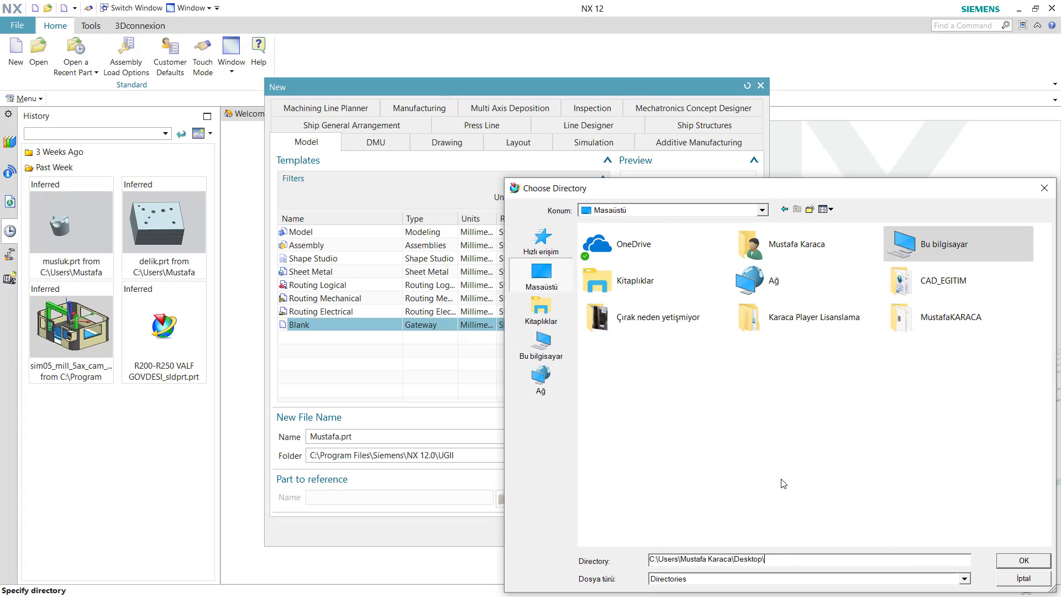
{"action": "left_click", "coordinate": [1024, 561]}
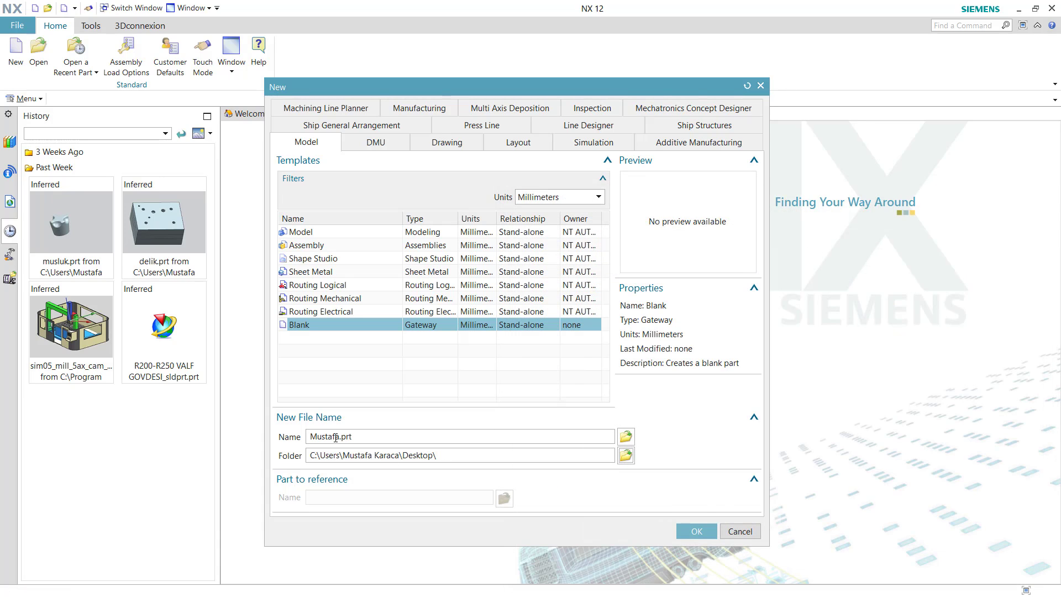
Step: Create the blank Mustafa part and let it open empty in Gateway
{"action": "left_click", "coordinate": [699, 534]}
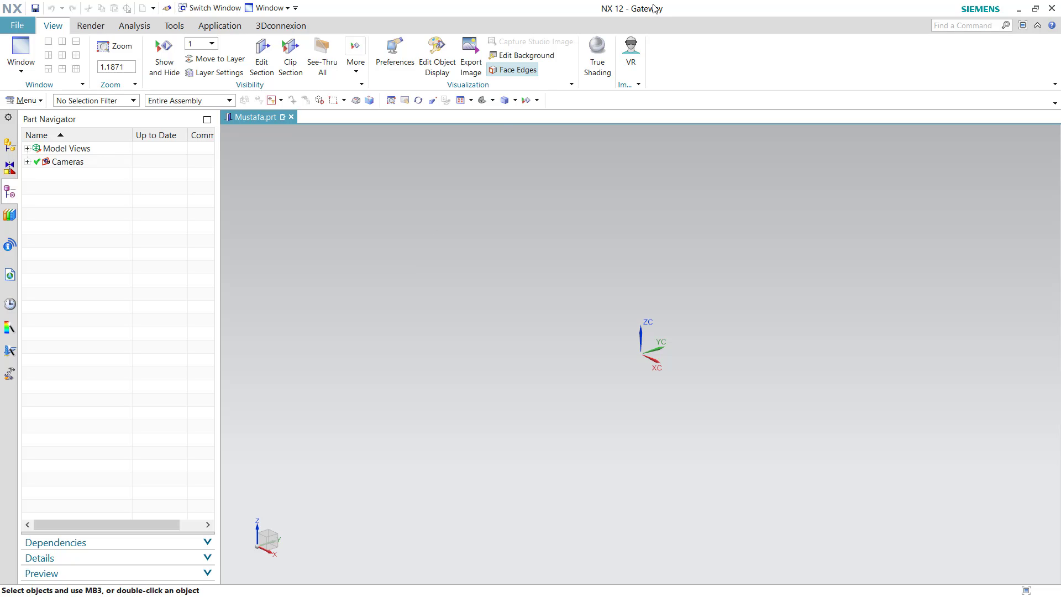
Step: Move the empty part from Gateway into the Modeling application
{"action": "left_click", "coordinate": [223, 28]}
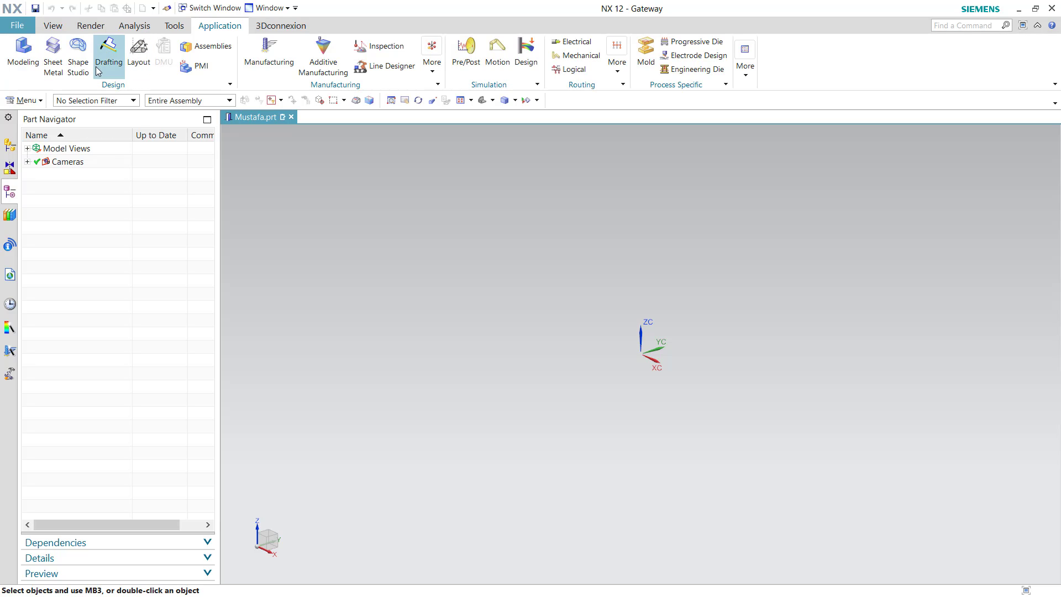
{"action": "left_click", "coordinate": [23, 53]}
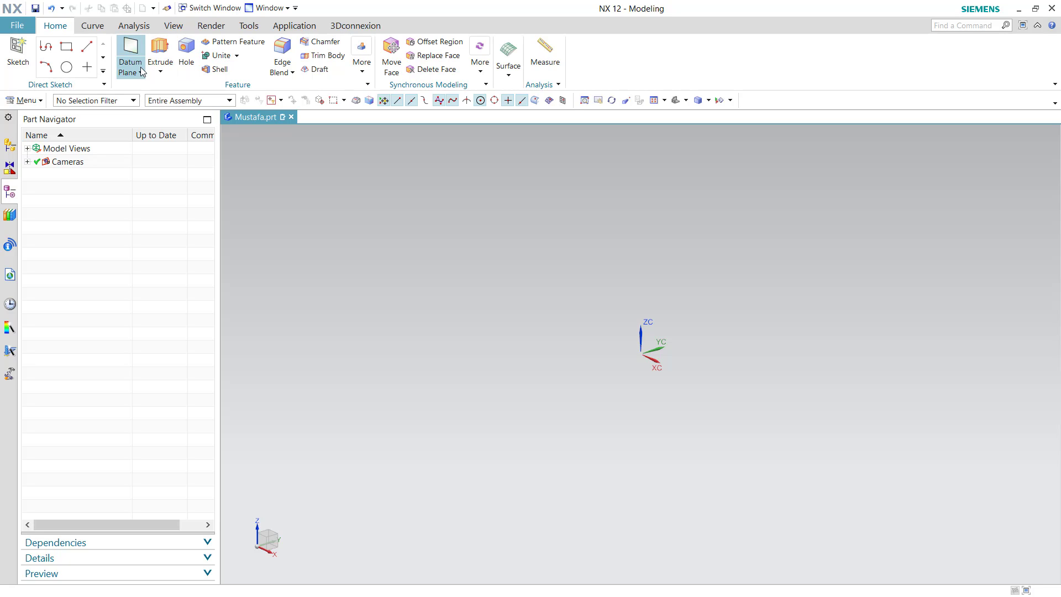
Step: Switch the part to Sheet Metal and try its Tab feature
{"action": "left_click", "coordinate": [294, 26]}
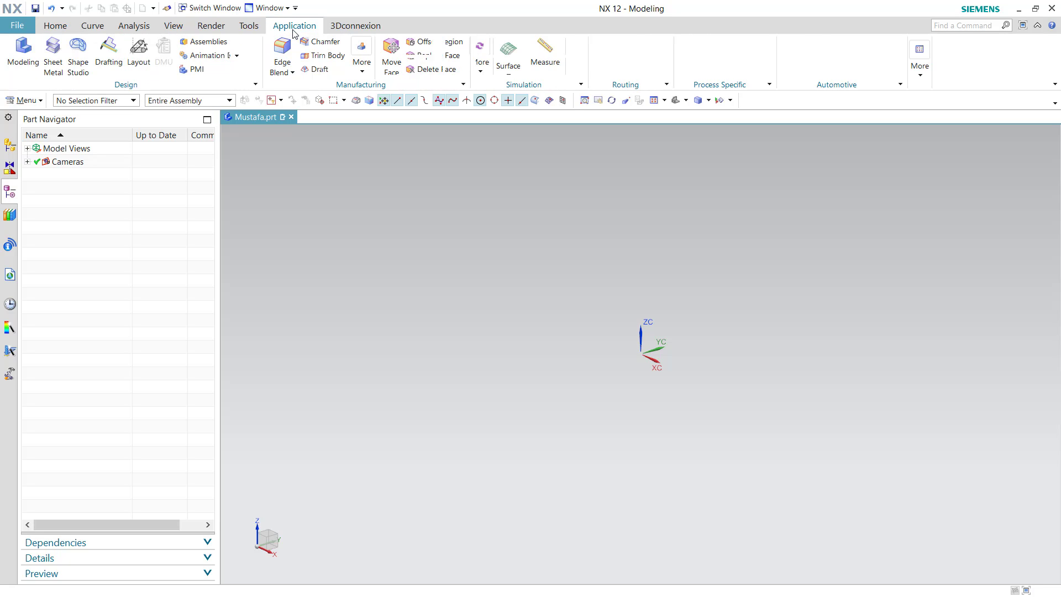
{"action": "left_click", "coordinate": [54, 65]}
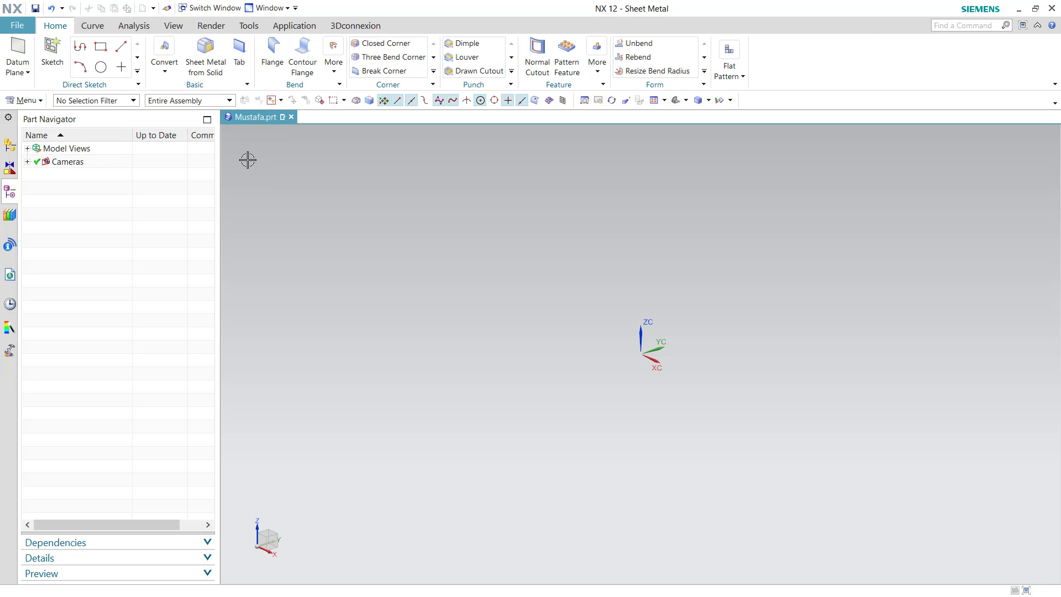
{"action": "left_click", "coordinate": [239, 55]}
{"action": "left_click", "coordinate": [301, 27]}
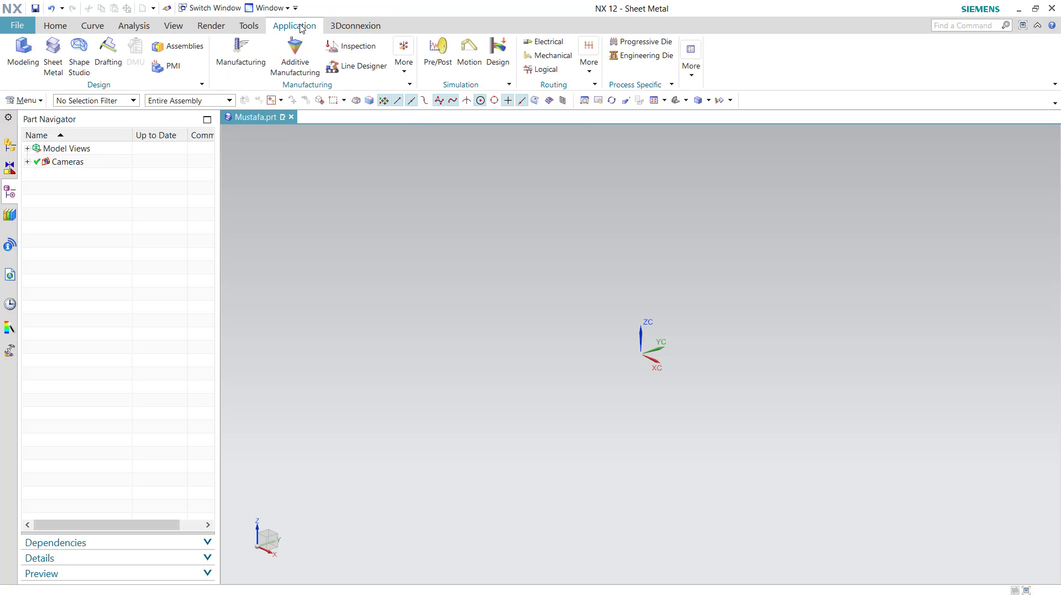
Step: Visit Shape Studio, then put the part back in Modeling
{"action": "left_click", "coordinate": [78, 53]}
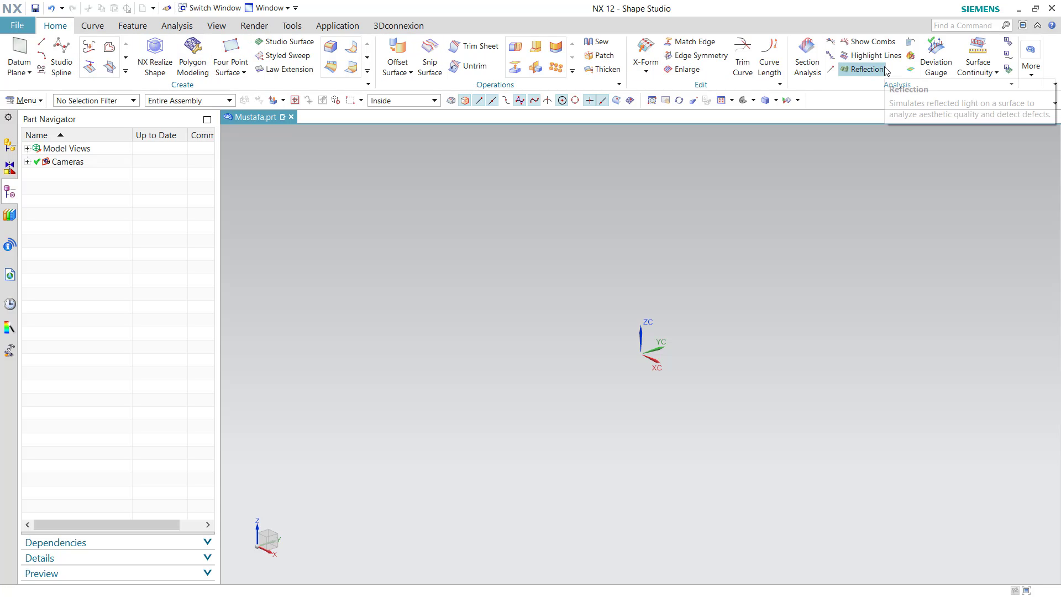
{"action": "left_click", "coordinate": [328, 29]}
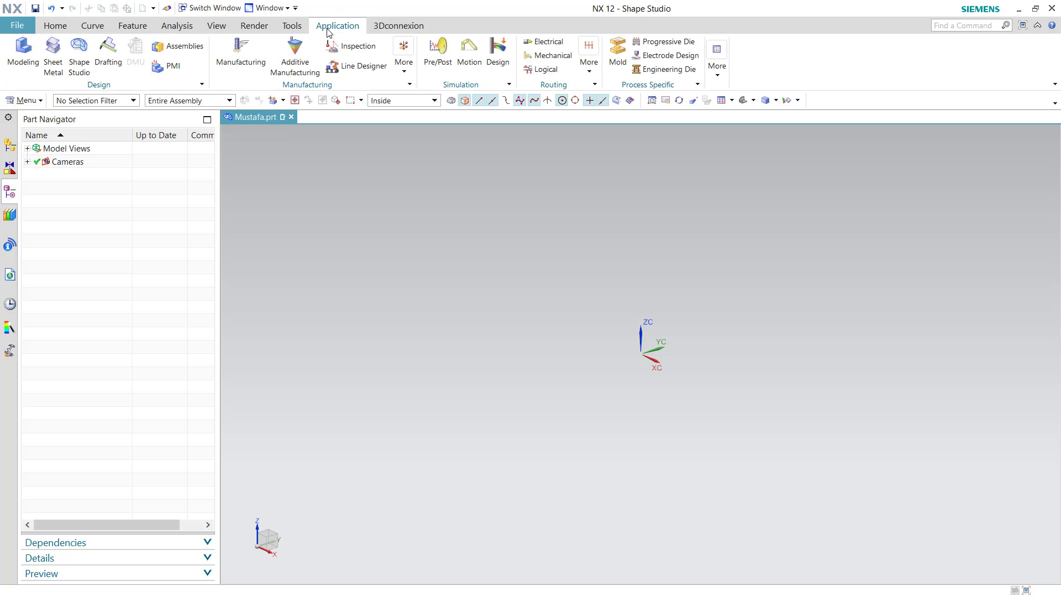
{"action": "left_click", "coordinate": [22, 57]}
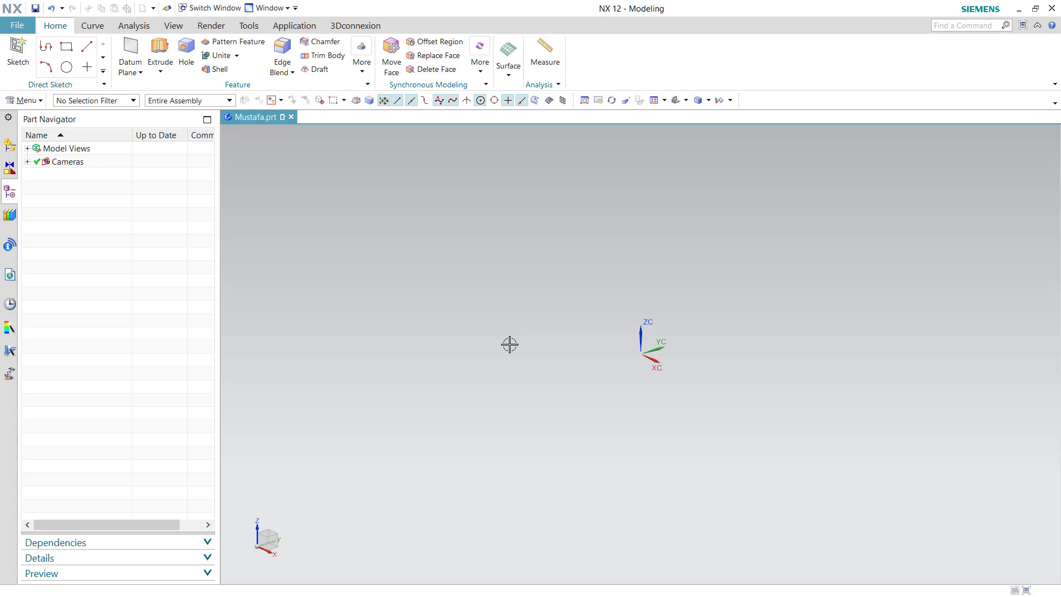
Step: Try the Drafting application, then bring back the Modeling tools with Sketch, Extrude and Hole
{"action": "left_click", "coordinate": [299, 28]}
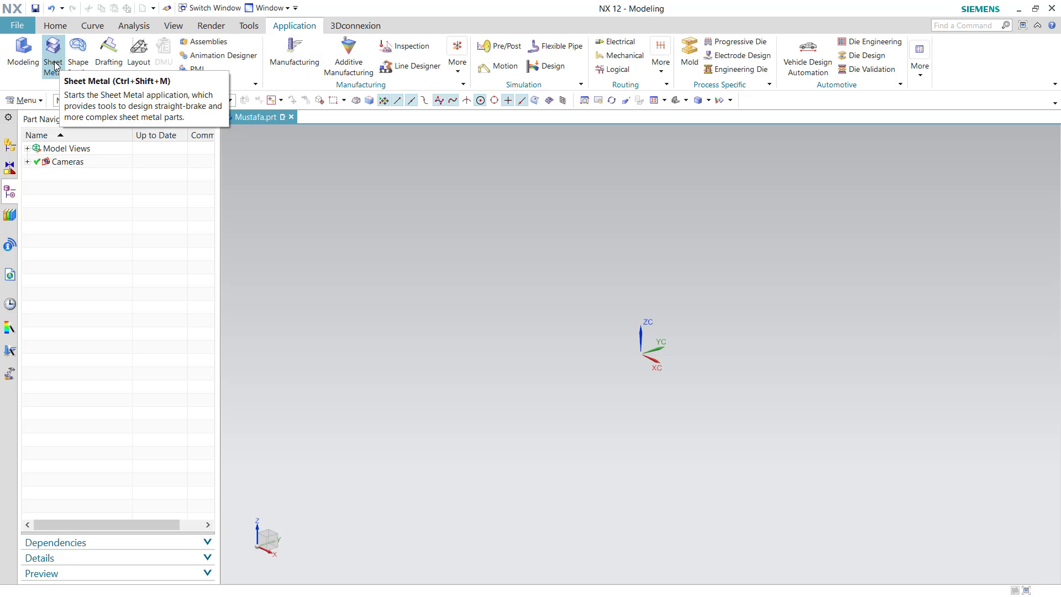
{"action": "left_click", "coordinate": [111, 65]}
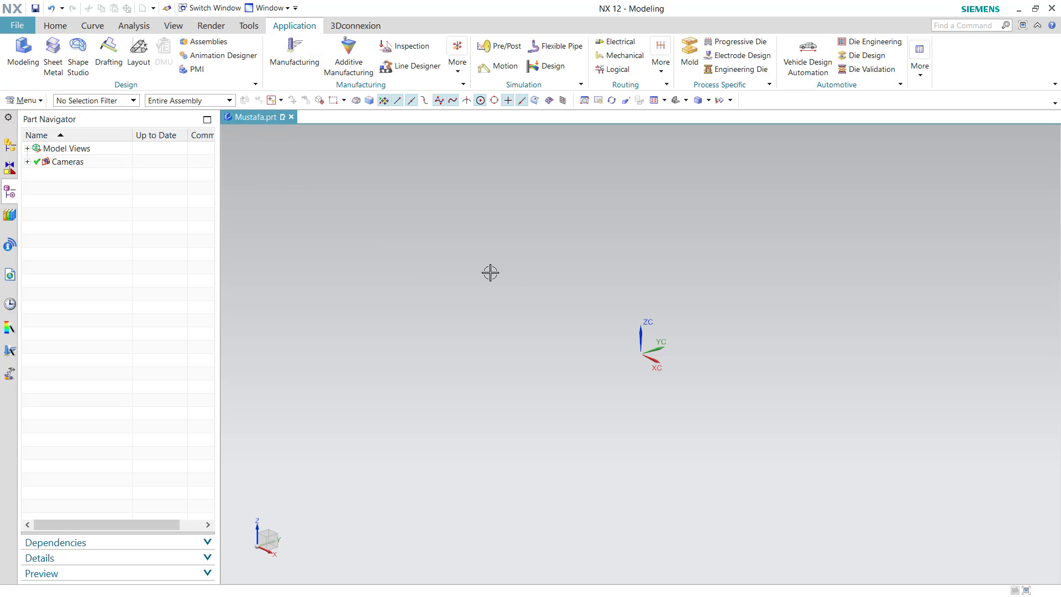
{"action": "left_click", "coordinate": [629, 304]}
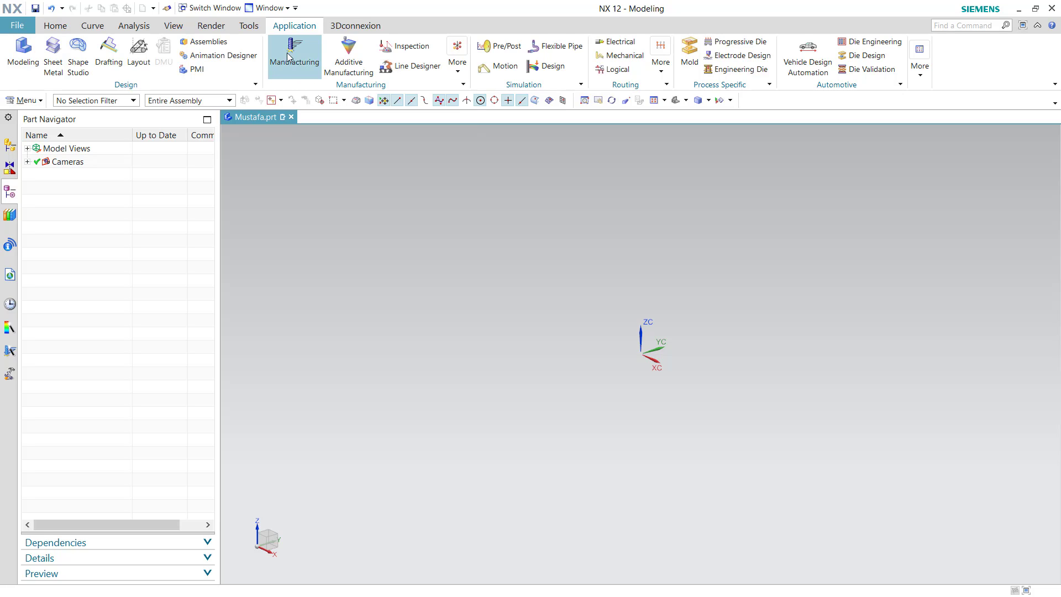
{"action": "left_click", "coordinate": [22, 55]}
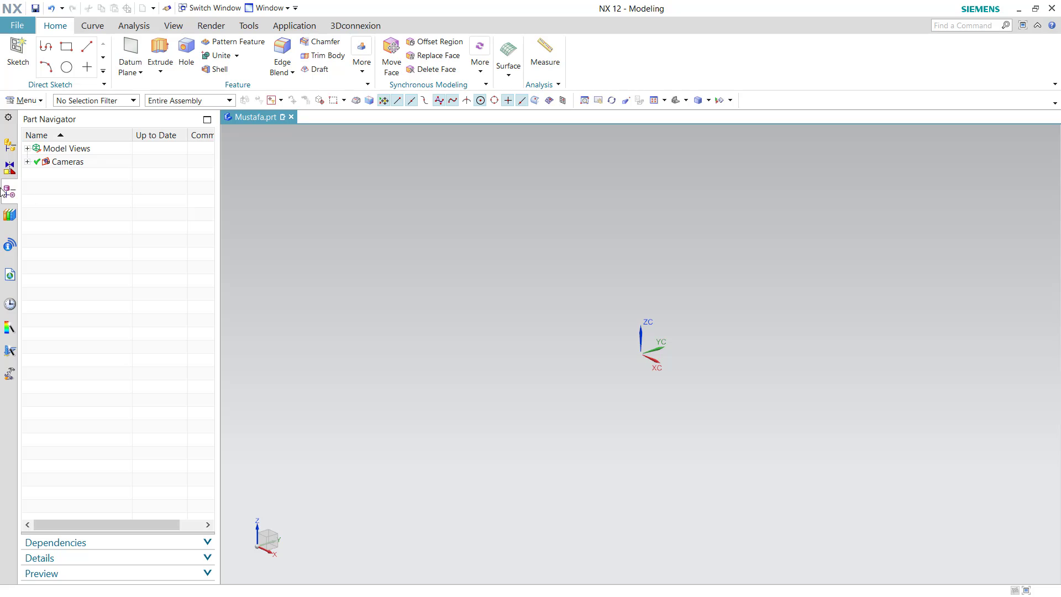
Step: Show the Assembly Navigator in place of the Part Navigator
{"action": "left_click", "coordinate": [9, 146]}
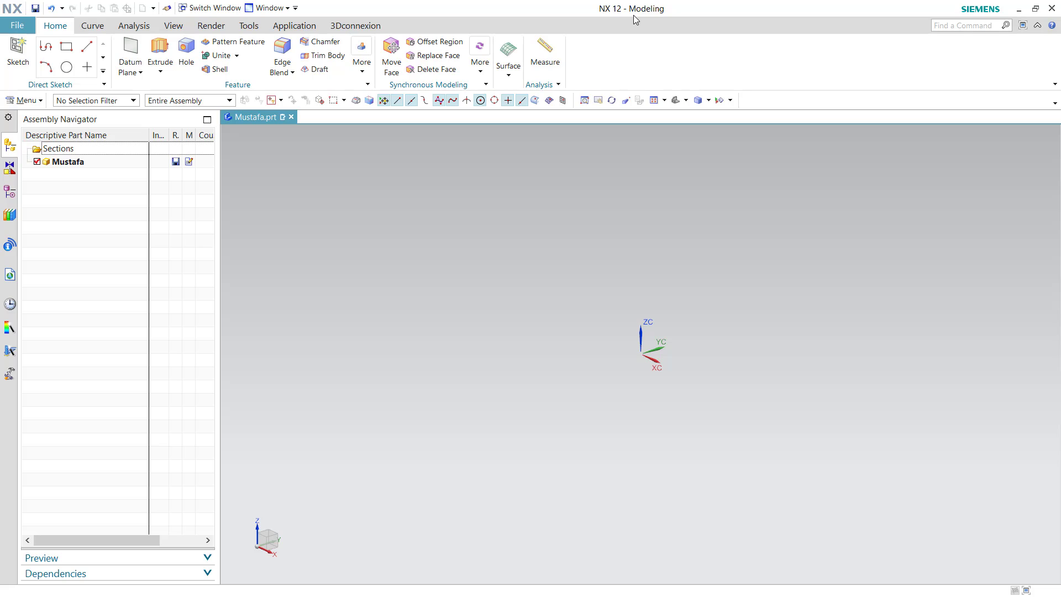
Step: Display the Constraint Navigator, listing only the Work Part
{"action": "left_click", "coordinate": [15, 149]}
{"action": "left_click", "coordinate": [314, 226]}
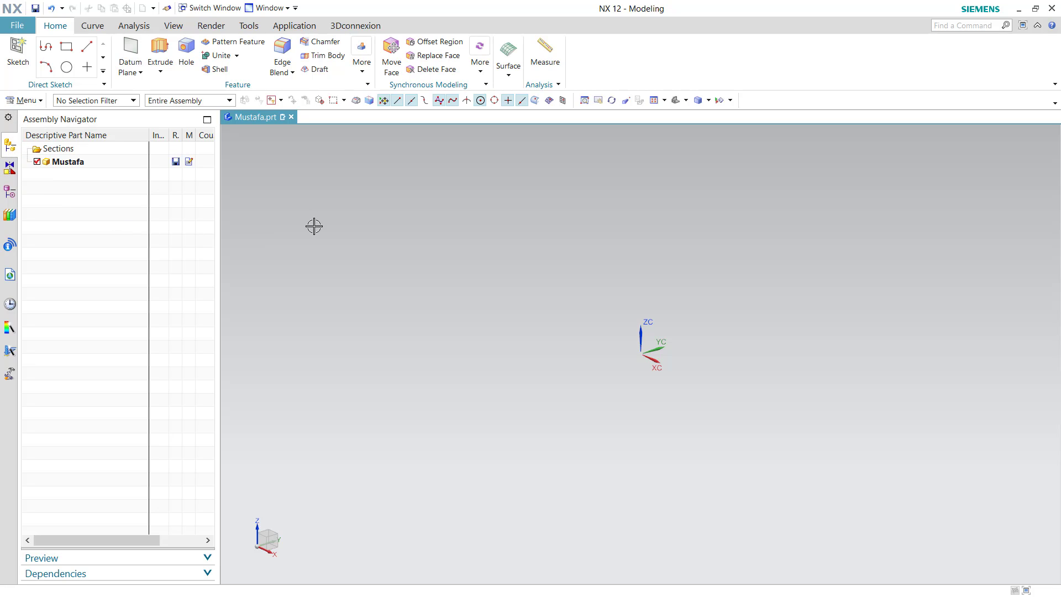
{"action": "left_click", "coordinate": [12, 171]}
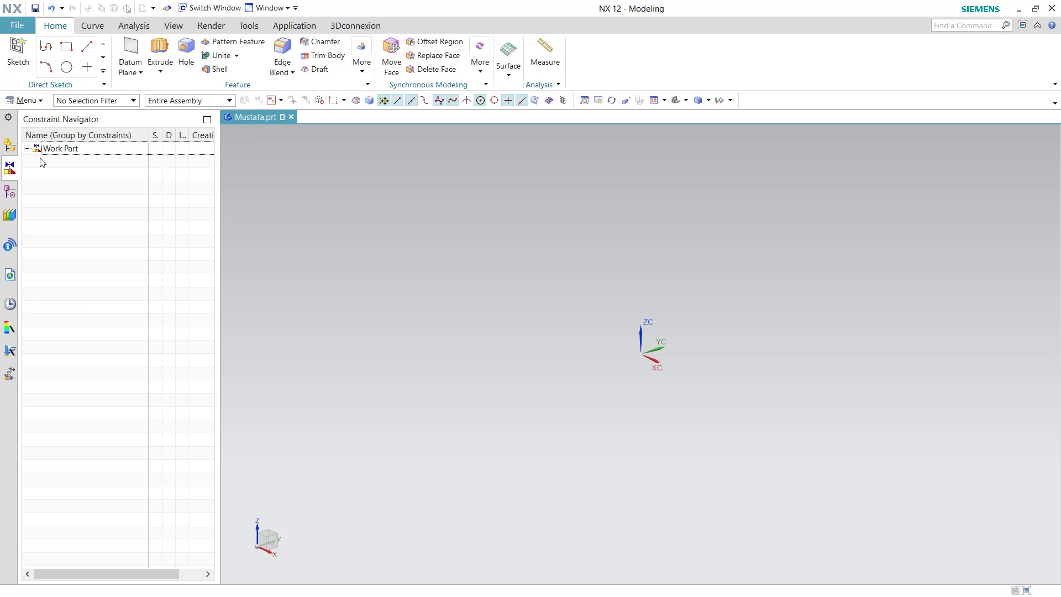
Step: Return to the Part Navigator showing Model Views and Cameras
{"action": "left_click", "coordinate": [16, 193]}
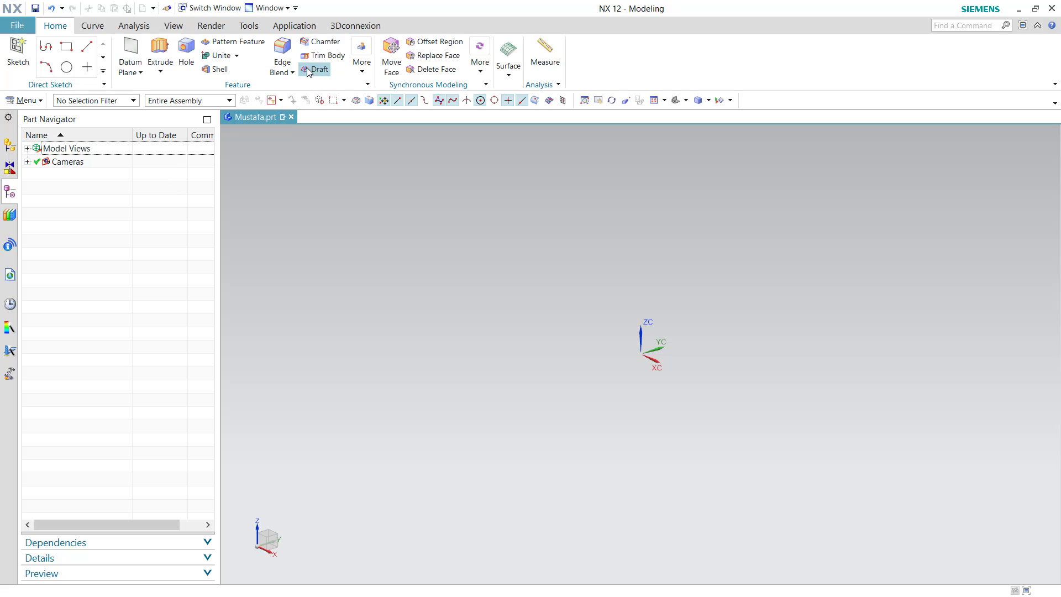
Step: Browse the Edge Blend variants, then show the Reuse Library with its CADENAS and UDF libraries
{"action": "left_click", "coordinate": [292, 73]}
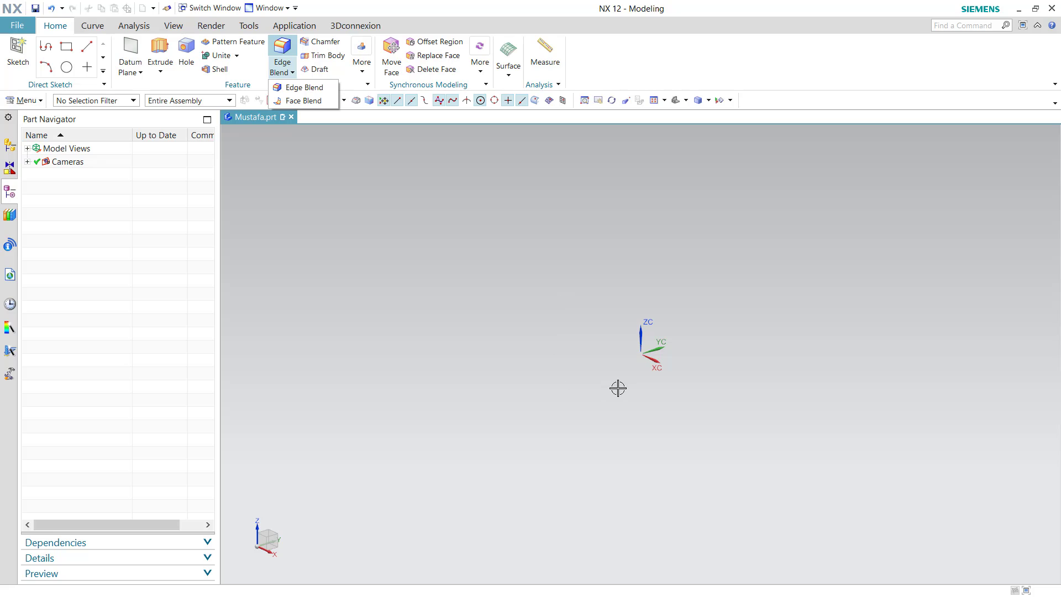
{"action": "left_click", "coordinate": [23, 185]}
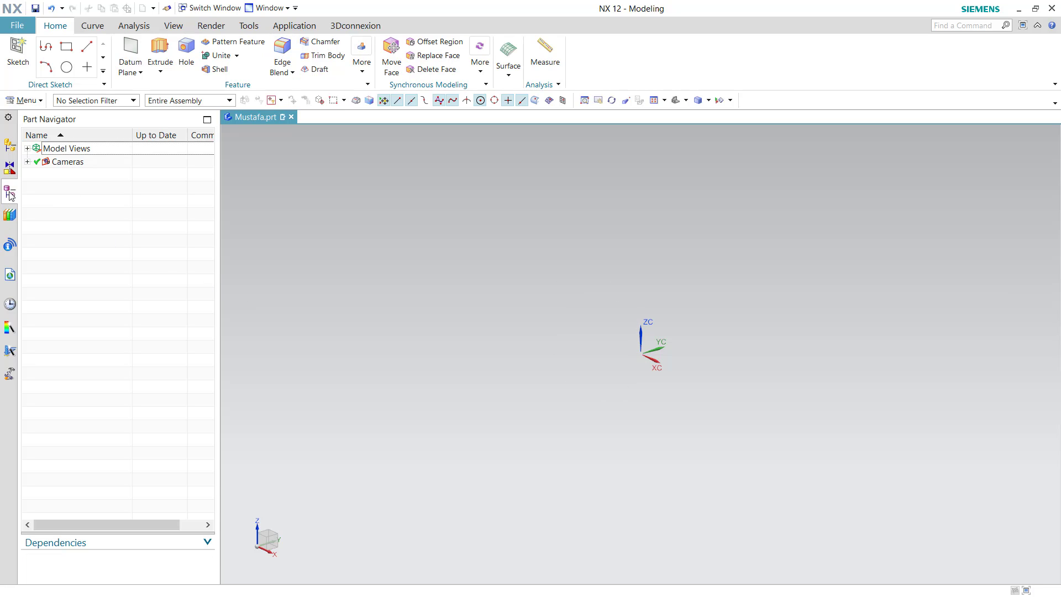
{"action": "left_click", "coordinate": [37, 122]}
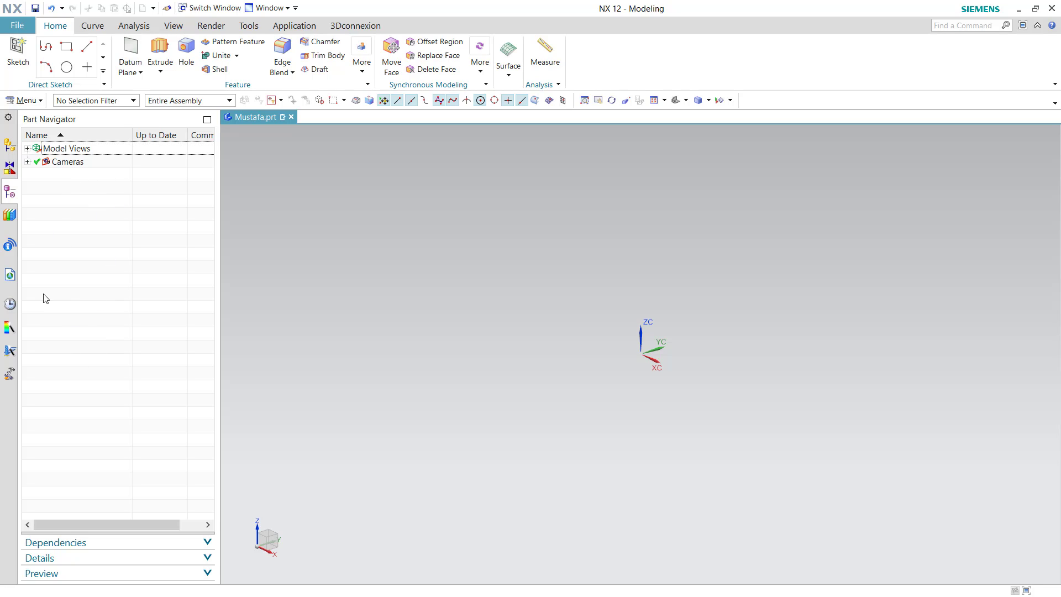
{"action": "left_click", "coordinate": [438, 289]}
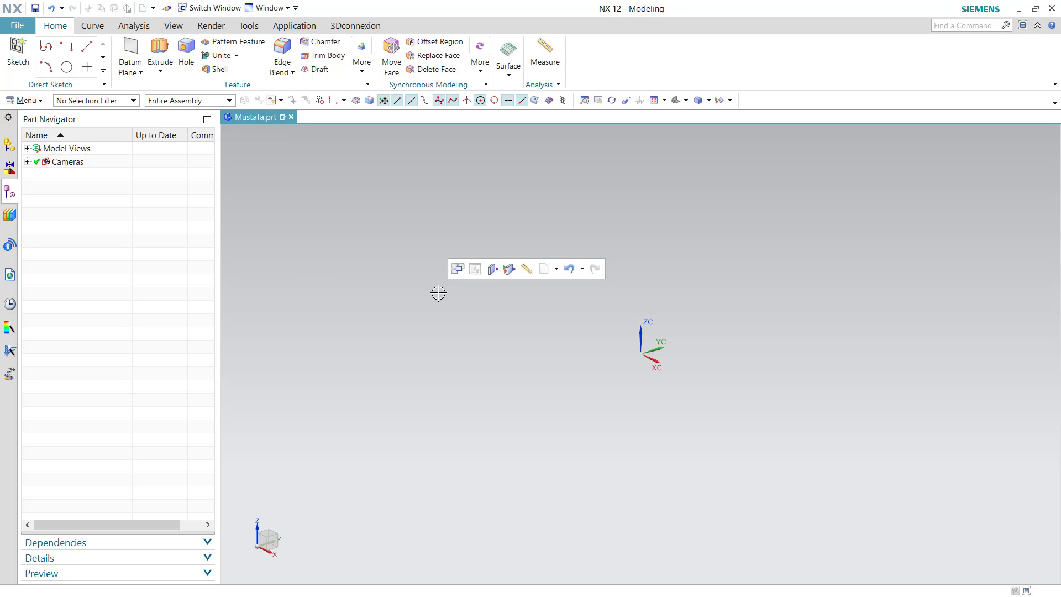
{"action": "left_click", "coordinate": [393, 276]}
{"action": "left_click", "coordinate": [9, 215]}
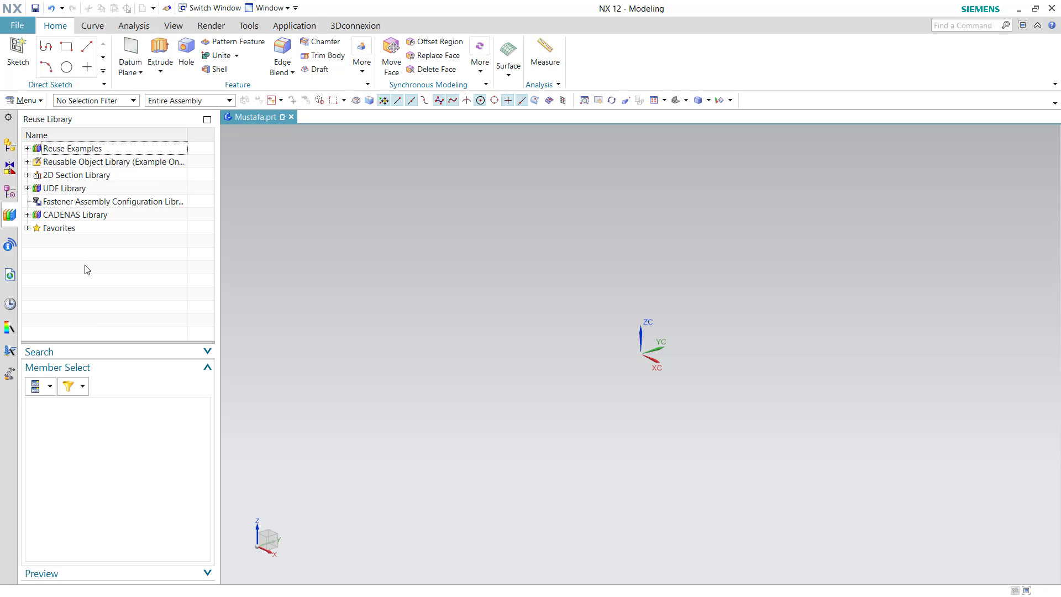
Step: Browse the HD3D Tools and Web Browser panels, then show History with musluk.prt and delik.prt
{"action": "left_click", "coordinate": [9, 244]}
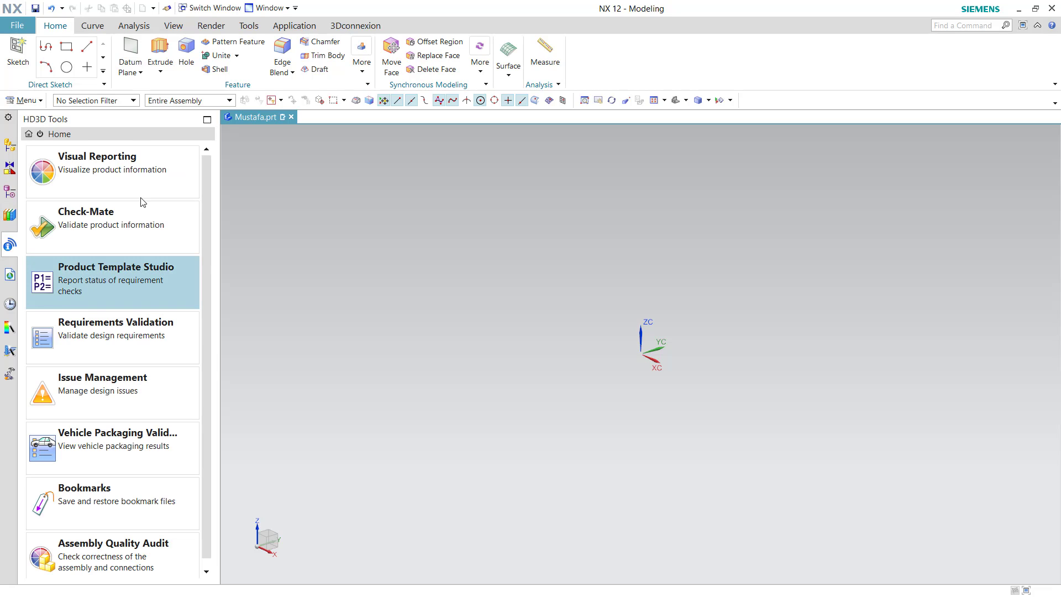
{"action": "scroll", "coordinate": [134, 290], "scroll_direction": "down", "scroll_amount": 1}
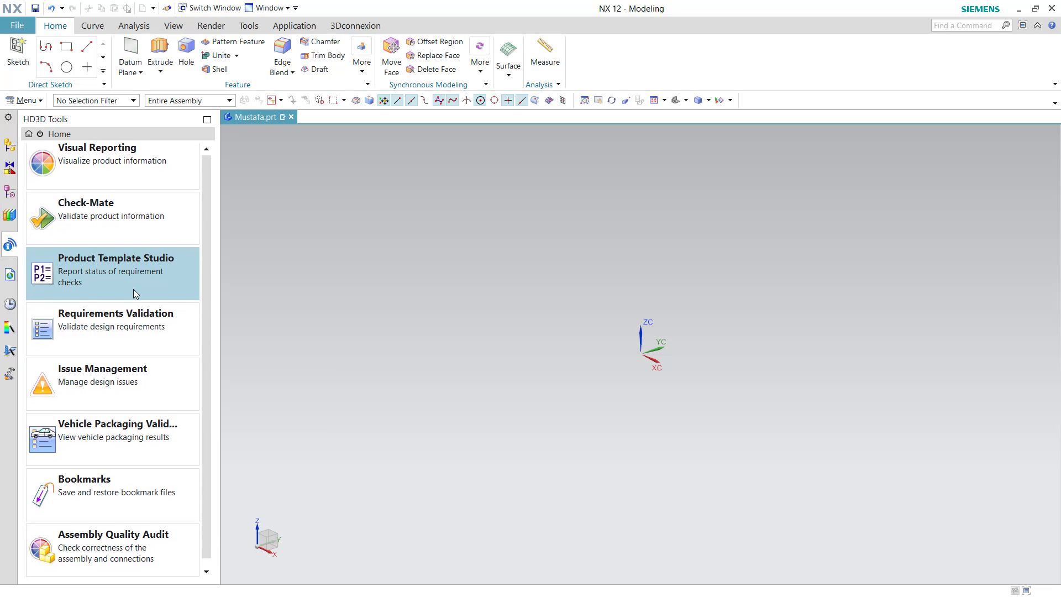
{"action": "left_click", "coordinate": [10, 274]}
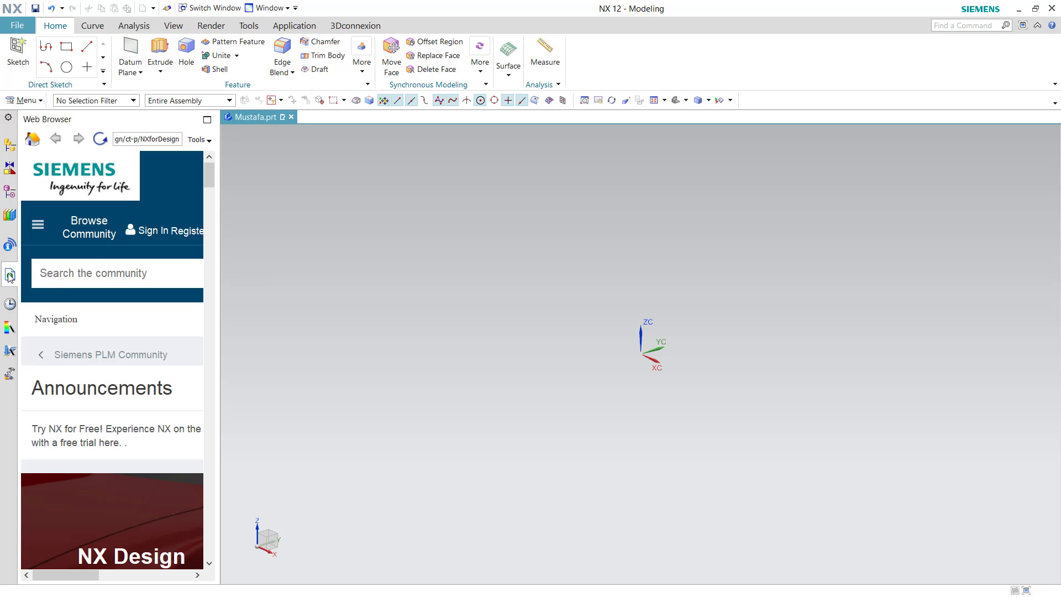
{"action": "scroll", "coordinate": [133, 342], "scroll_direction": "down", "scroll_amount": 3}
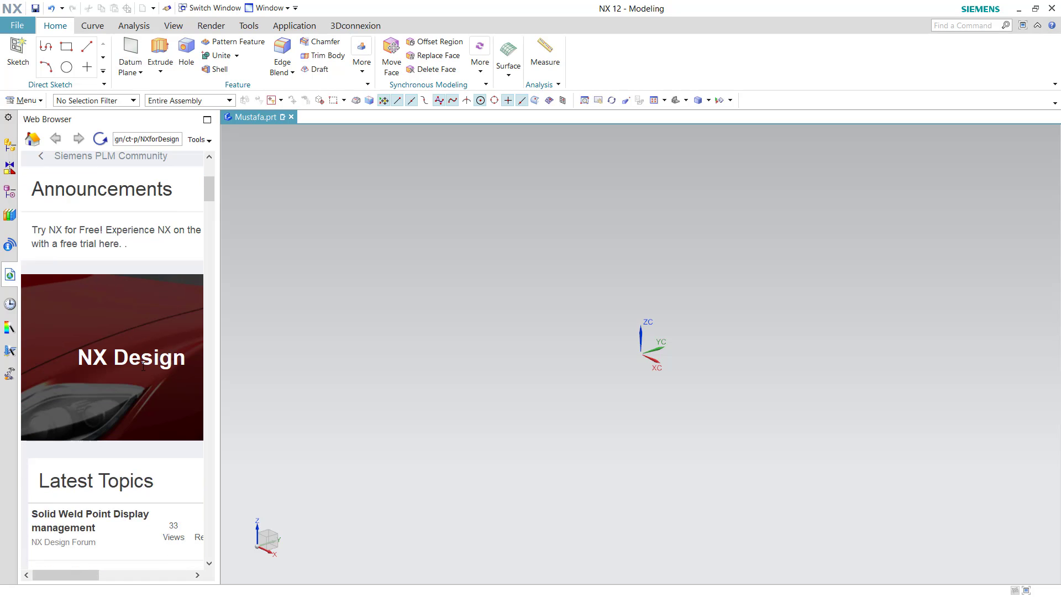
{"action": "scroll", "coordinate": [138, 354], "scroll_direction": "down", "scroll_amount": 1}
{"action": "scroll", "coordinate": [144, 370], "scroll_direction": "down", "scroll_amount": 3}
{"action": "scroll", "coordinate": [142, 367], "scroll_direction": "up", "scroll_amount": 3}
{"action": "scroll", "coordinate": [141, 366], "scroll_direction": "up", "scroll_amount": 1}
{"action": "scroll", "coordinate": [142, 365], "scroll_direction": "up", "scroll_amount": 3}
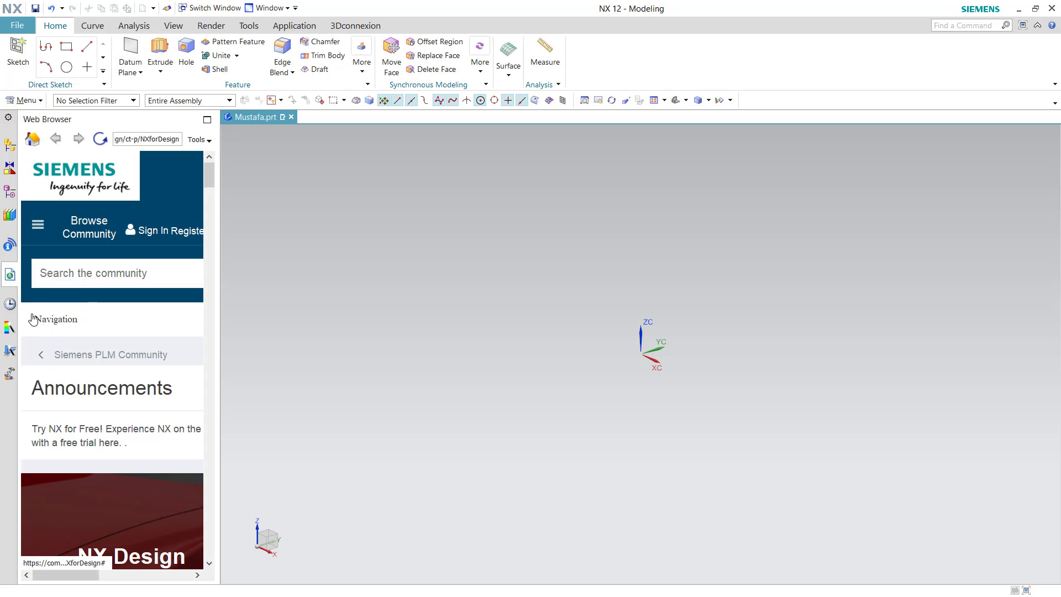
{"action": "left_click", "coordinate": [10, 304]}
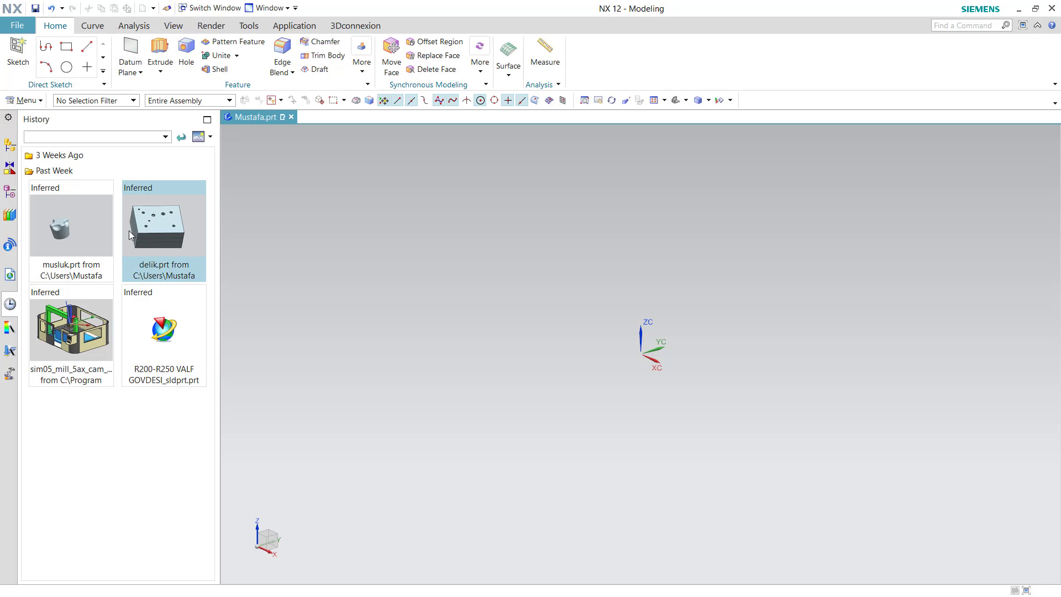
Step: View the Process Studio and Manufacturing Wizards panels, ending on the Roles list
{"action": "left_click", "coordinate": [10, 329]}
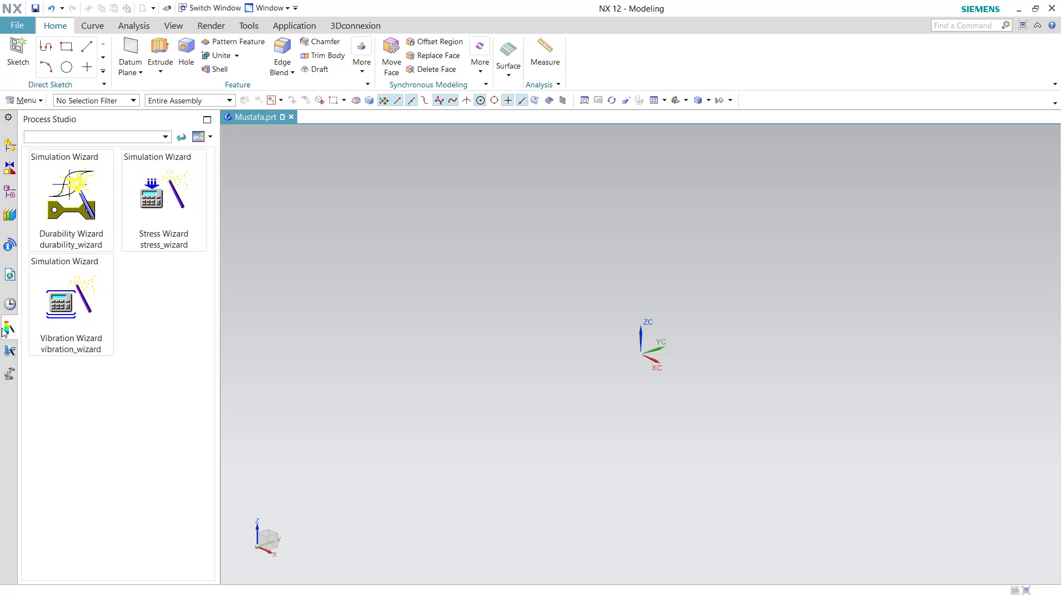
{"action": "left_click", "coordinate": [10, 352]}
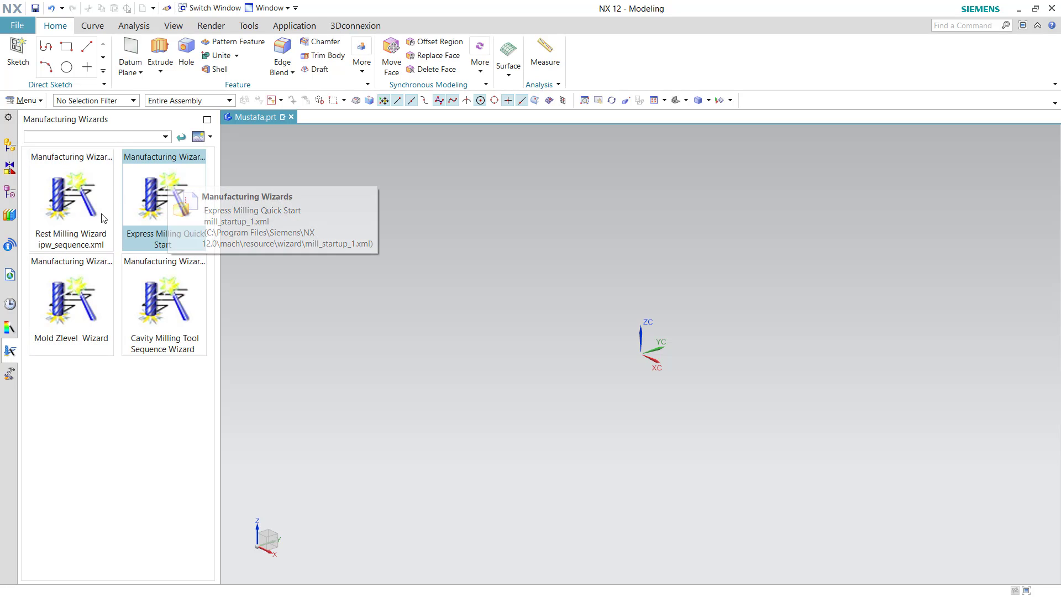
{"action": "left_click", "coordinate": [10, 375]}
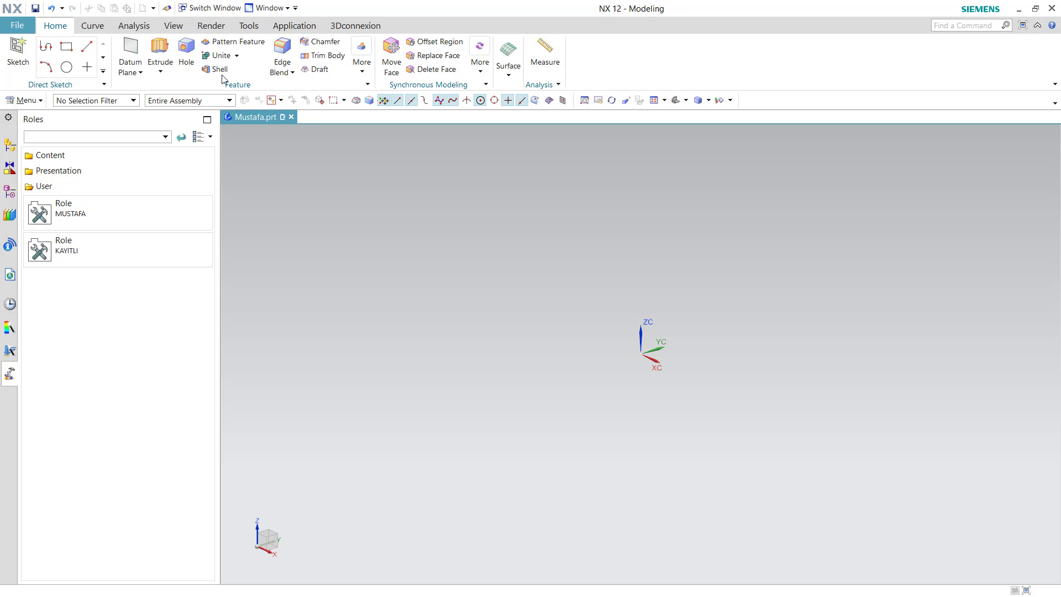
{"action": "left_click", "coordinate": [965, 28]}
{"action": "type", "text": "face"}
{"action": "key", "text": "Return"}
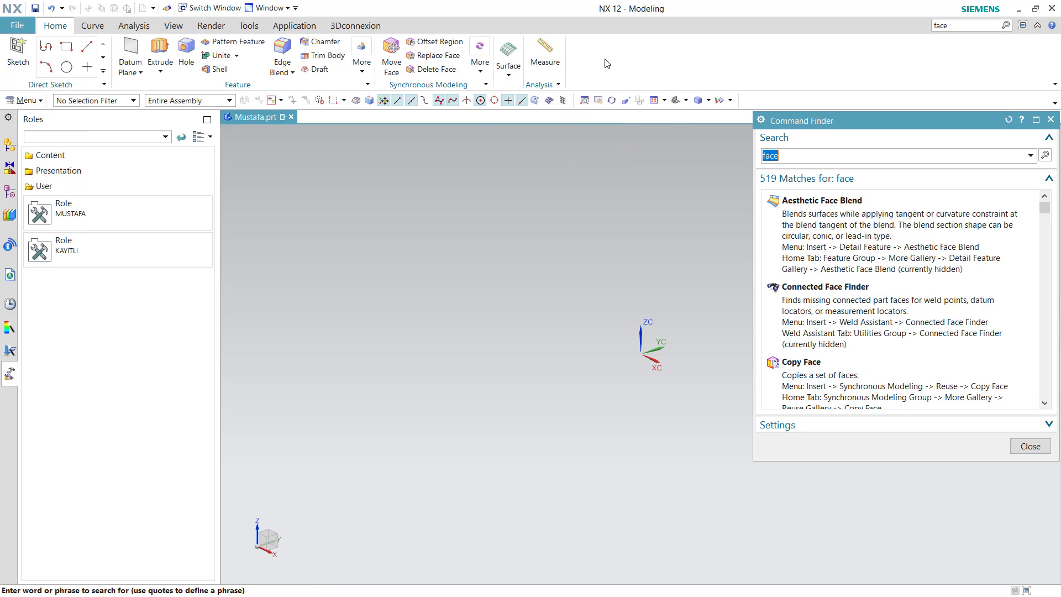
{"action": "left_click", "coordinate": [1051, 120]}
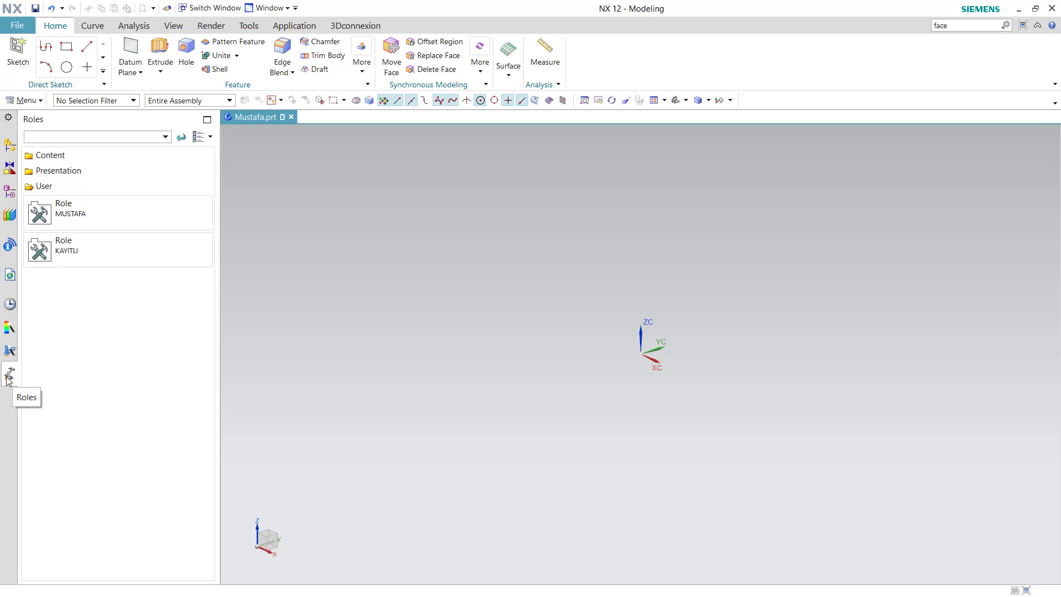
Step: Expand the Content roles folder, view Manufacturing Wizards and Application ribbon commands, then return to Roles
{"action": "left_click", "coordinate": [65, 157]}
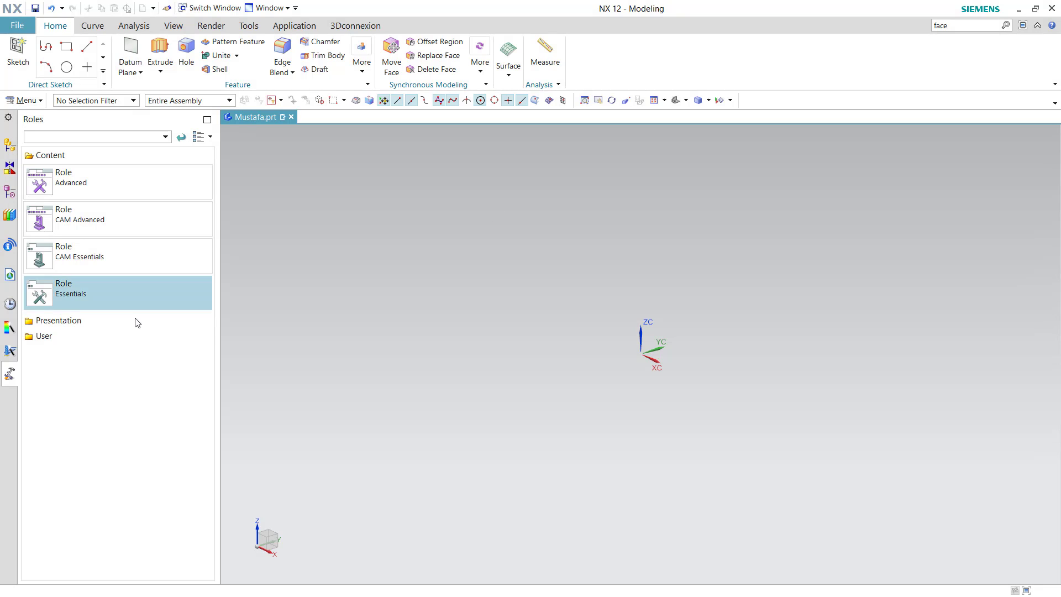
{"action": "left_click", "coordinate": [11, 354]}
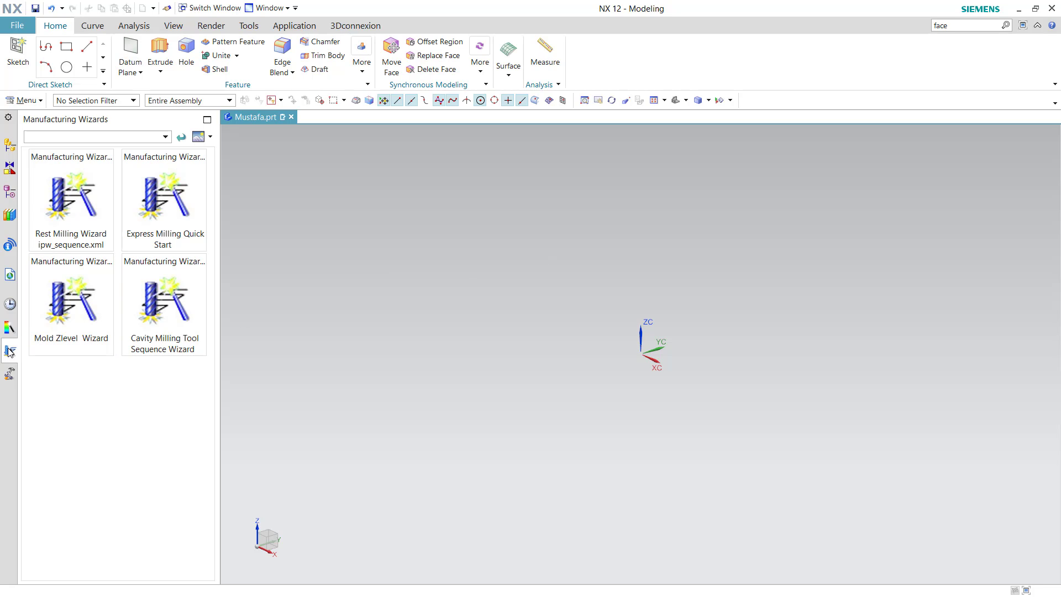
{"action": "left_click", "coordinate": [294, 25]}
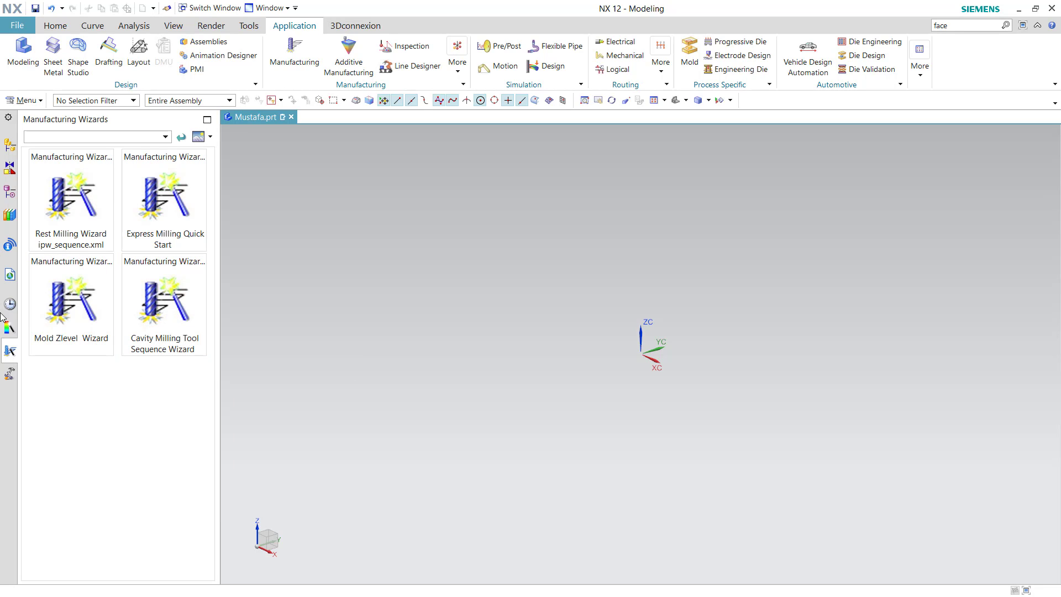
{"action": "left_click", "coordinate": [9, 373]}
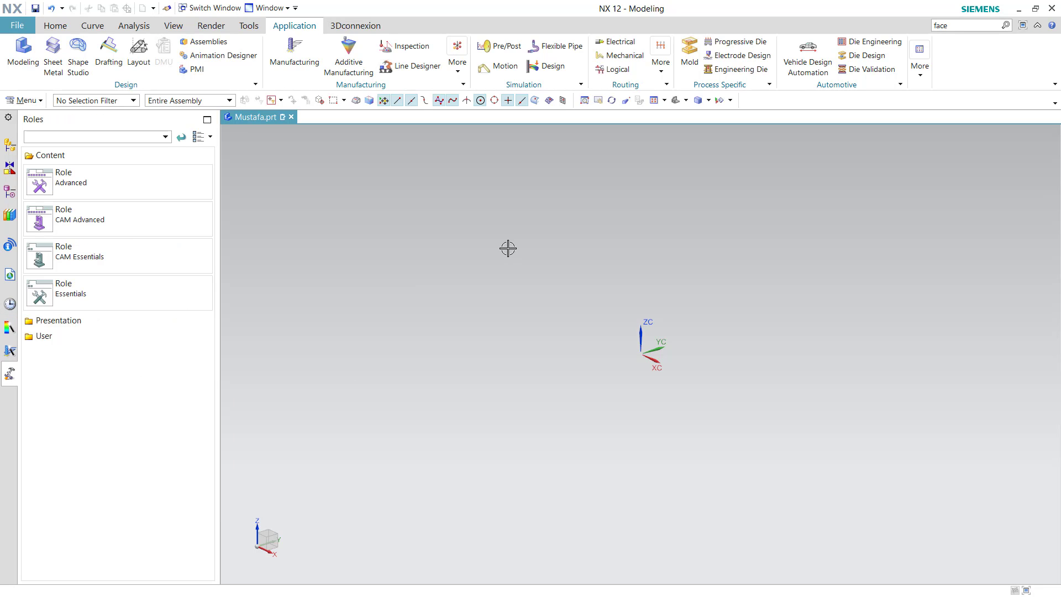